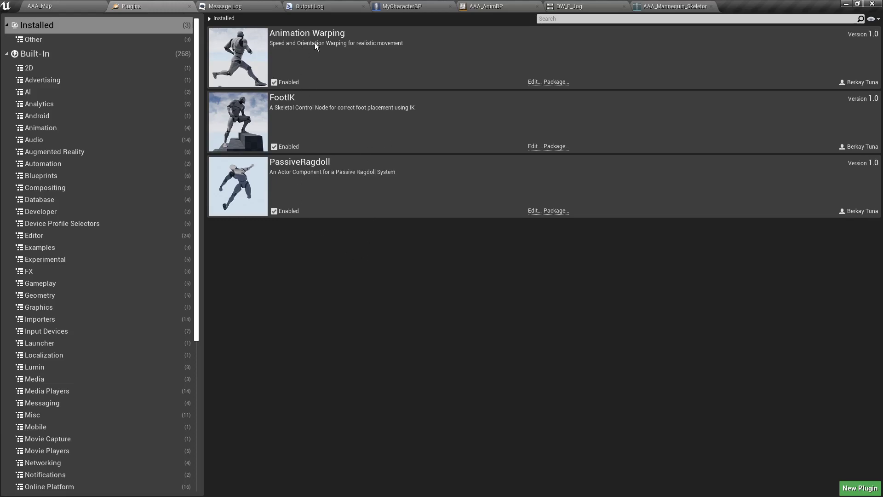
Leave the Plugins list and switch back to the AAA_Map level editor tab.
{"action": "left_click", "coordinate": [69, 5]}
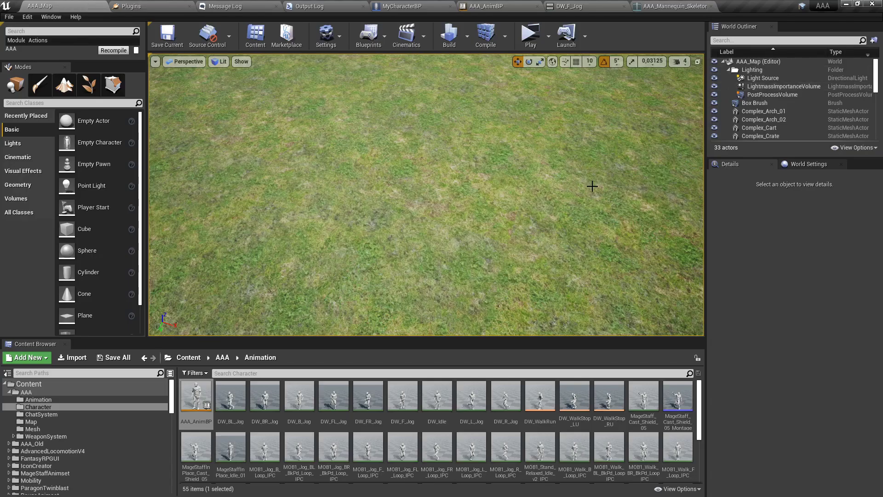
Show the paused Nucl.ai 2016 Paragon talk on speed warping, then return to Unreal.
{"action": "key", "text": "alt+Tab"}
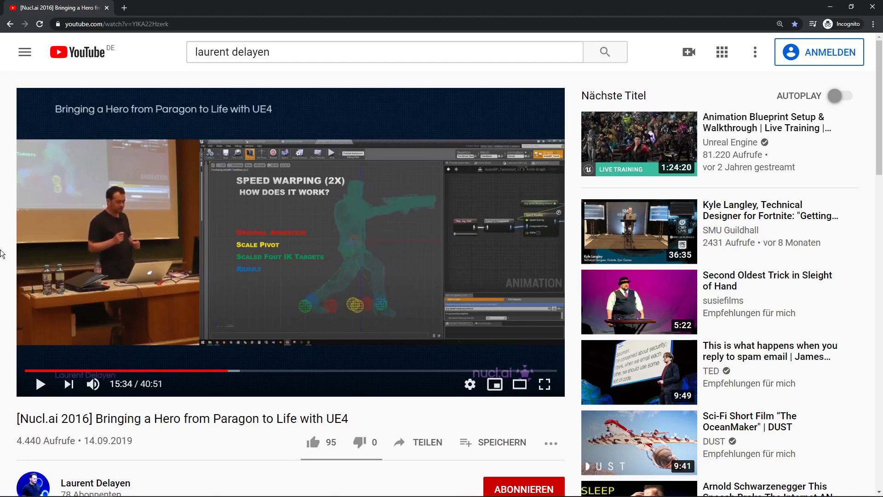
{"action": "key", "text": "alt+Tab"}
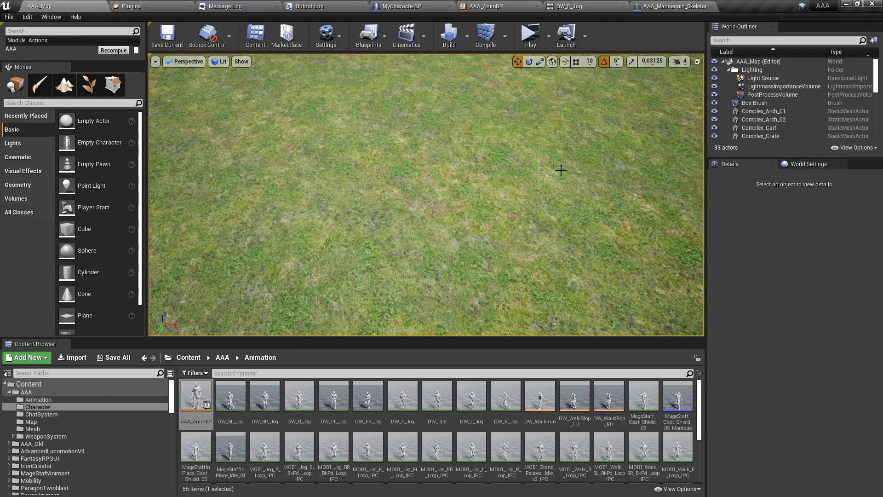
Tilt the viewport up toward the horizon and play the level in two preview clients.
{"action": "right_click_drag", "start_coordinate": [512, 107], "coordinate": [527, 108]}
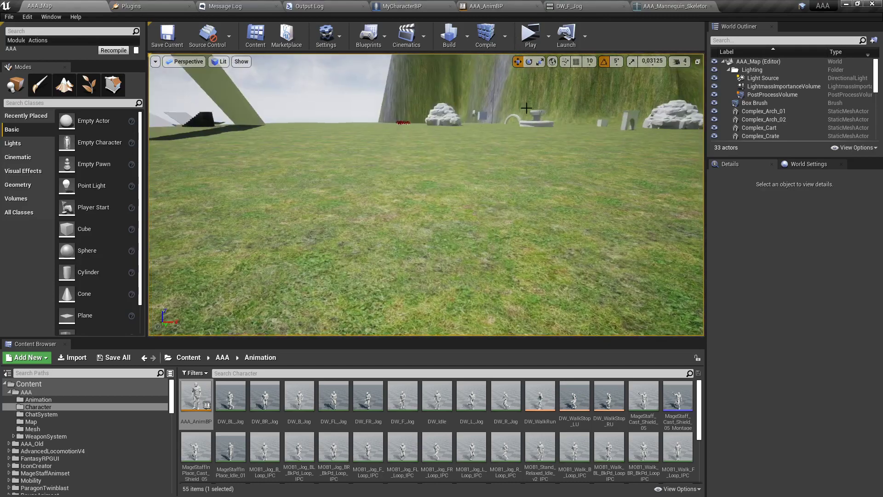
{"action": "left_click", "coordinate": [532, 36]}
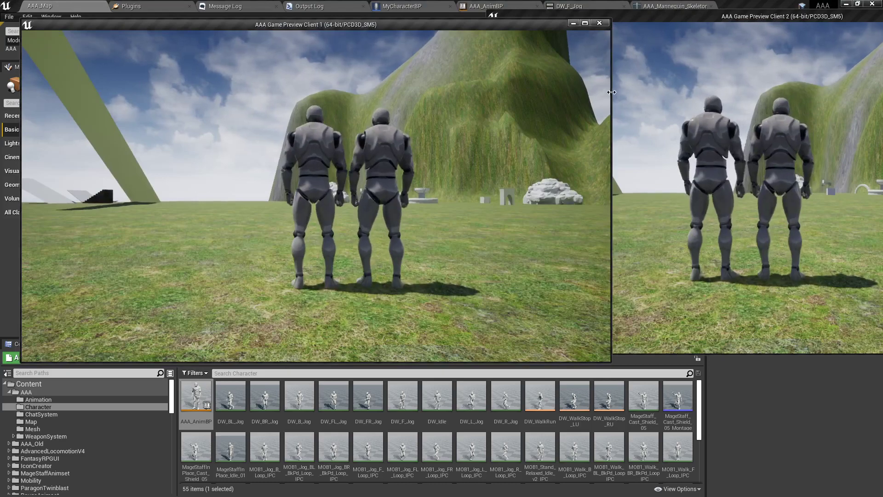
Resize and move Game Preview Client 1, jog the mannequin forward, then end play with Esc.
{"action": "left_click_drag", "start_coordinate": [611, 92], "coordinate": [471, 65]}
{"action": "left_click_drag", "start_coordinate": [397, 24], "coordinate": [386, 13]}
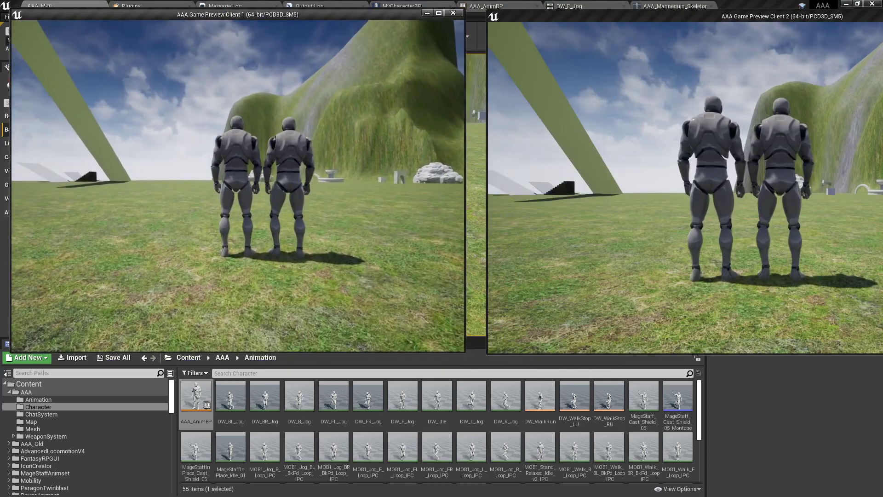
{"action": "key", "text": "w"}
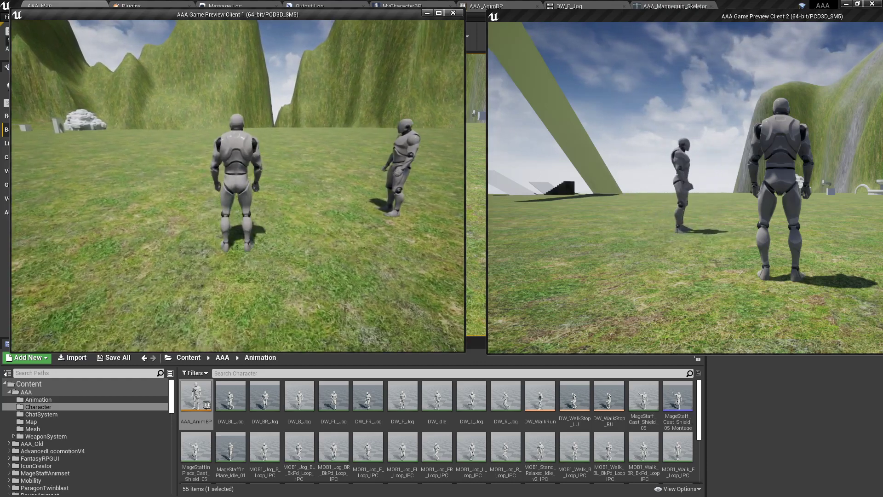
{"action": "key", "text": "Escape"}
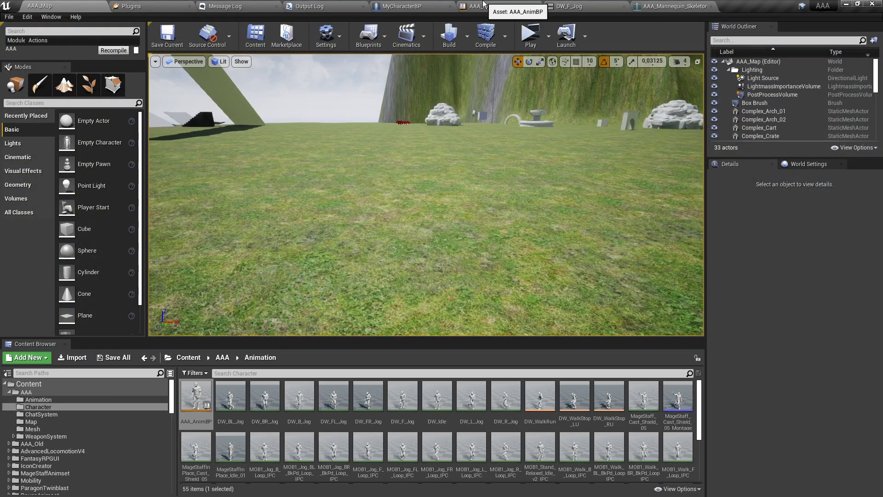
Zoom the AAA_AnimBP AnimGraph to 1:1, pan along the locomotion node chain, then view DW_F_Jog.
{"action": "left_click", "coordinate": [483, 4]}
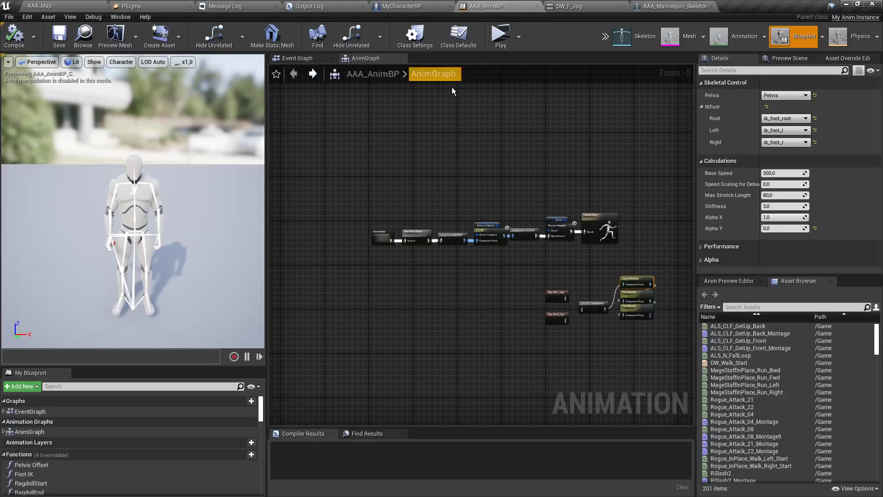
{"action": "scroll", "coordinate": [377, 244], "scroll_direction": "up", "scroll_amount": 5}
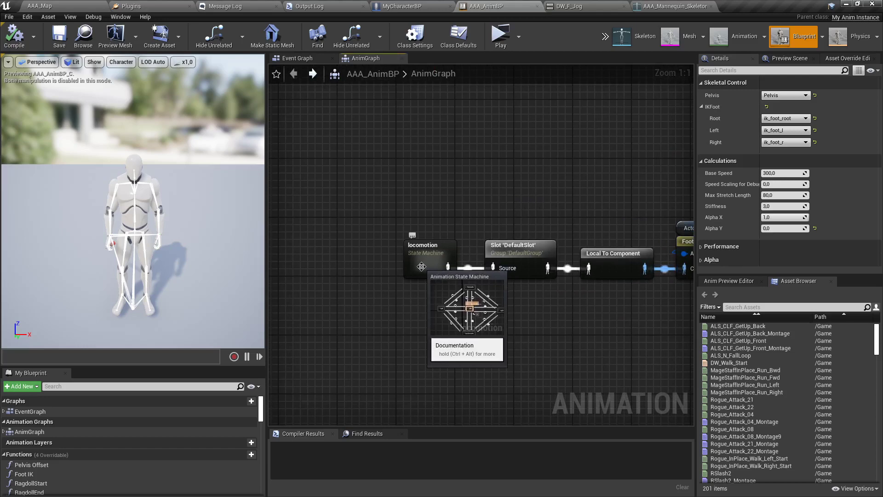
{"action": "right_click_drag", "start_coordinate": [421, 267], "coordinate": [294, 276]}
{"action": "right_click_drag", "start_coordinate": [310, 242], "coordinate": [427, 236]}
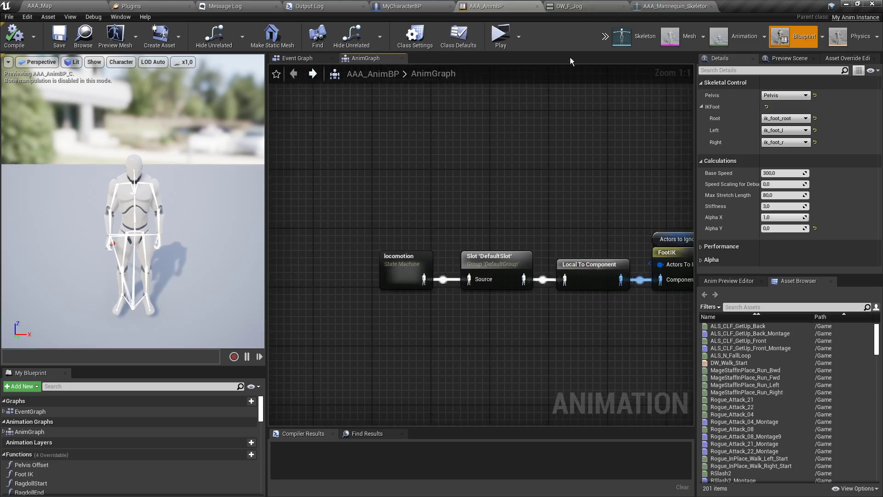
{"action": "left_click", "coordinate": [569, 6]}
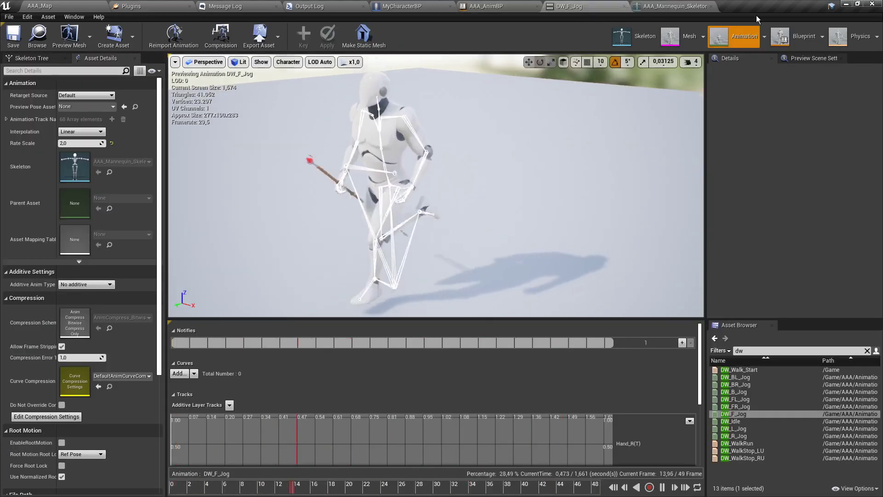
Inspect the ik_foot_r and ik_foot_root bones on the mannequin skeleton, then return to DW_F_Jog.
{"action": "left_click", "coordinate": [653, 7]}
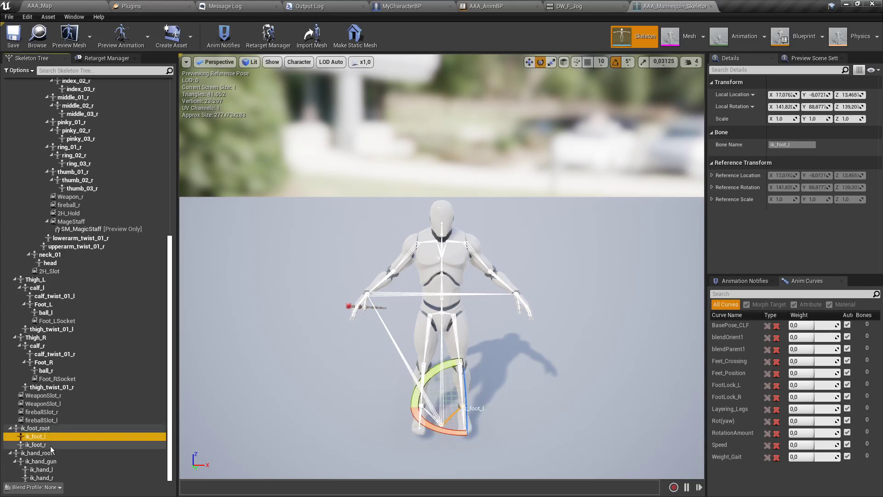
{"action": "left_click", "coordinate": [51, 446]}
{"action": "left_click", "coordinate": [48, 429]}
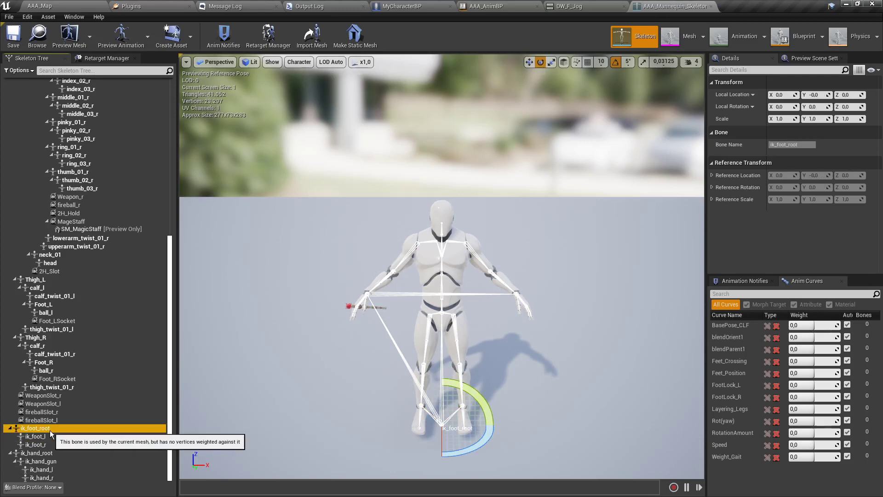
{"action": "left_click", "coordinate": [566, 6]}
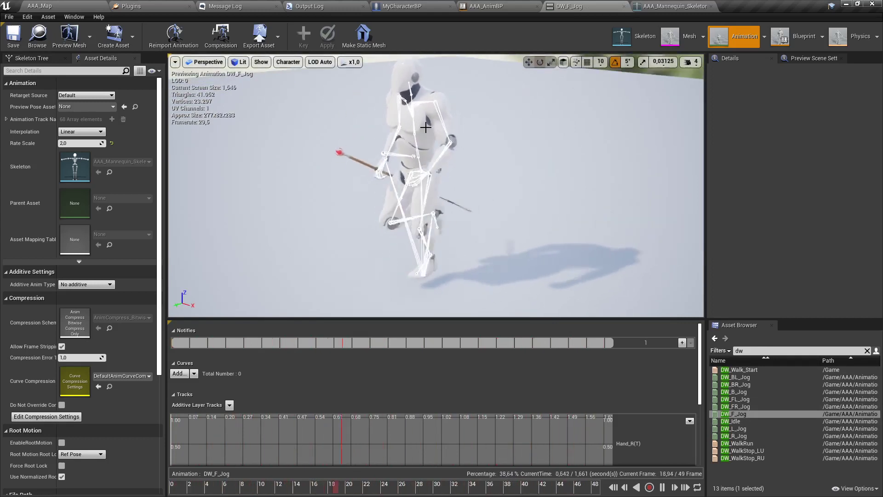
Search the Asset Browser for 'thirdperson' and open the ThirdPersonRun animation.
{"action": "scroll", "coordinate": [438, 260], "scroll_direction": "up", "scroll_amount": 2}
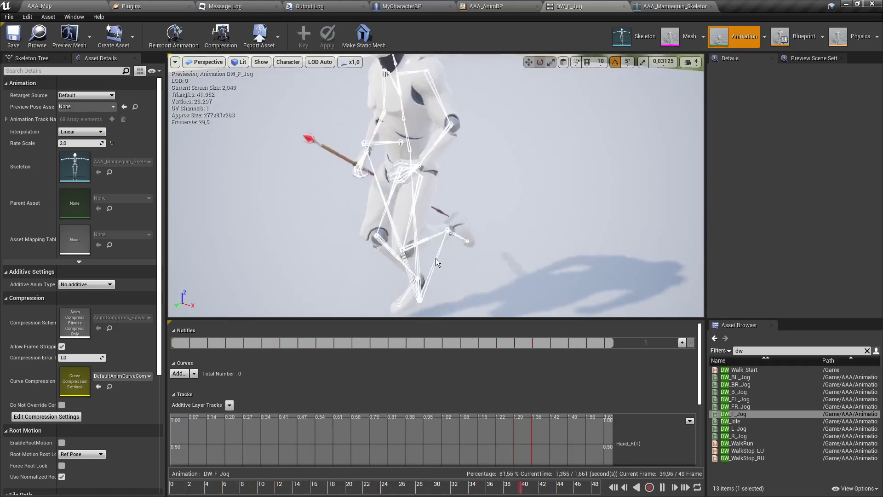
{"action": "scroll", "coordinate": [424, 291], "scroll_direction": "down", "scroll_amount": 3}
{"action": "scroll", "coordinate": [400, 290], "scroll_direction": "up", "scroll_amount": 3}
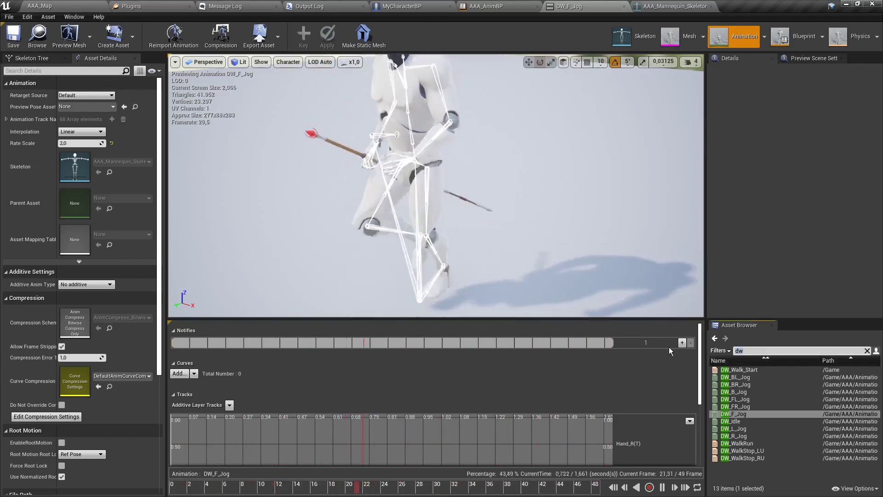
{"action": "key", "text": "BackSpace"}
{"action": "key", "text": "BackSpace"}
{"action": "type", "text": "thir"}
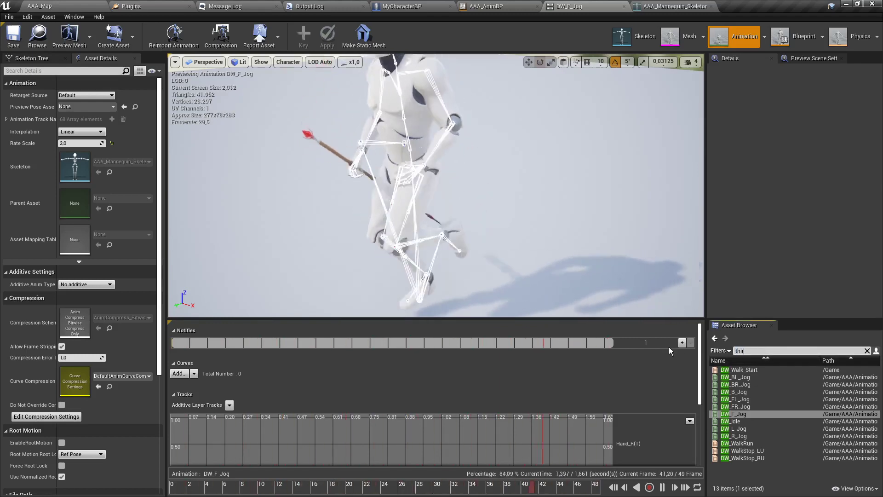
{"action": "type", "text": "dperson"}
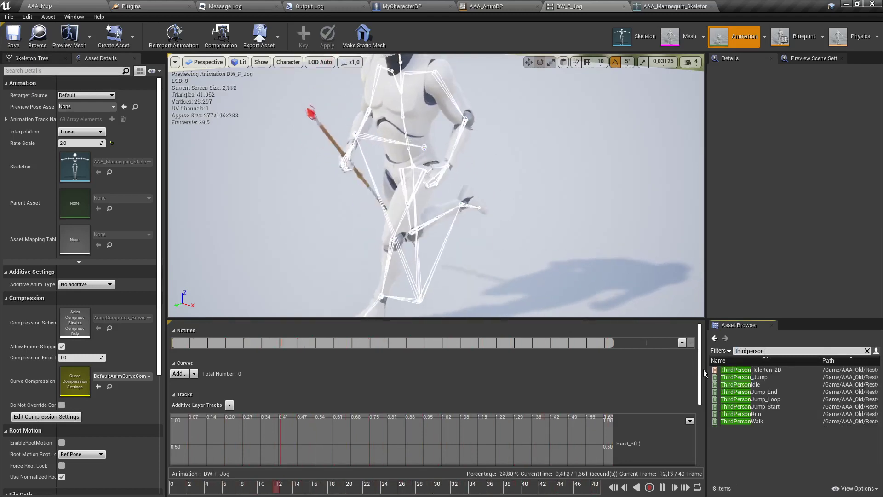
{"action": "left_click", "coordinate": [738, 414]}
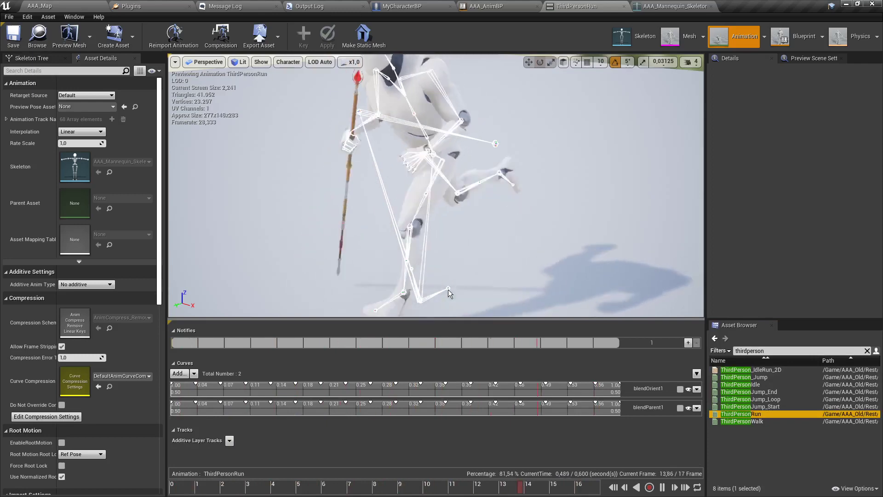
Filter assets by 'dw' and preview the DW_F_Jog animation.
{"action": "scroll", "coordinate": [440, 262], "scroll_direction": "down", "scroll_amount": 5}
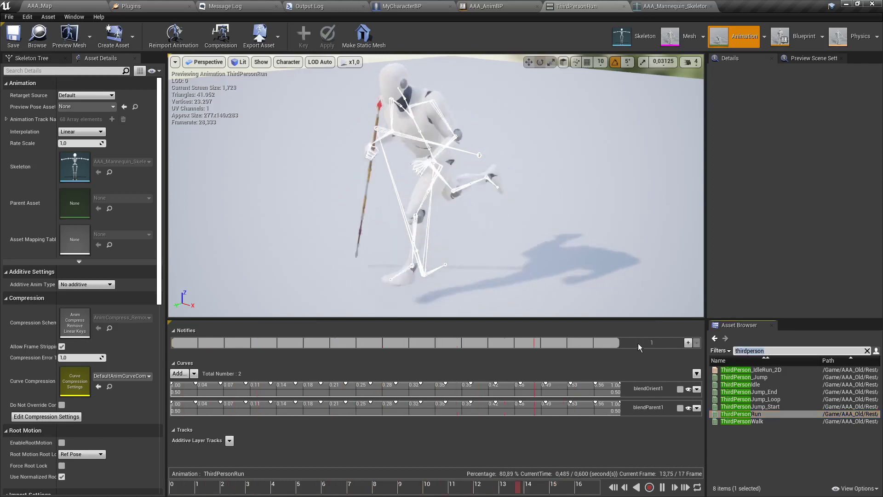
{"action": "type", "text": "dw"}
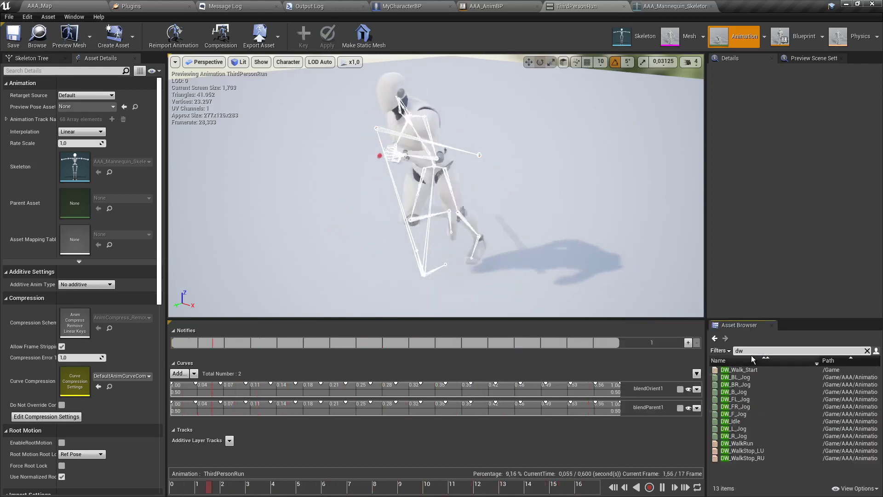
{"action": "mouse_move", "coordinate": [754, 430]}
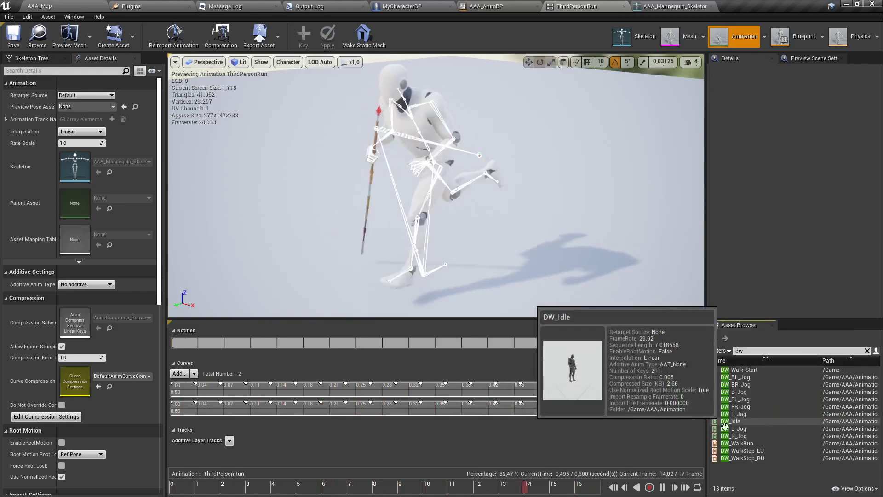
{"action": "double_click", "coordinate": [733, 414]}
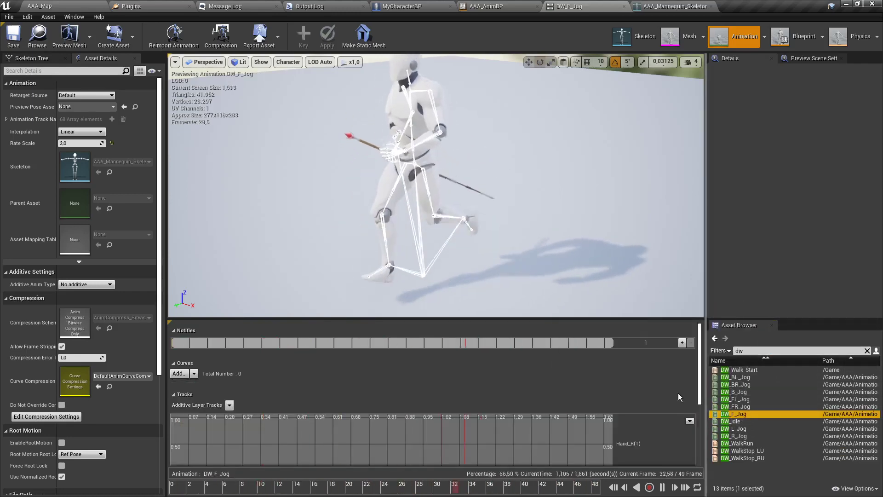
Search assets for 'magesta' and preview the MageStaffInPlace_Run_Fwd animation.
{"action": "left_click", "coordinate": [755, 350]}
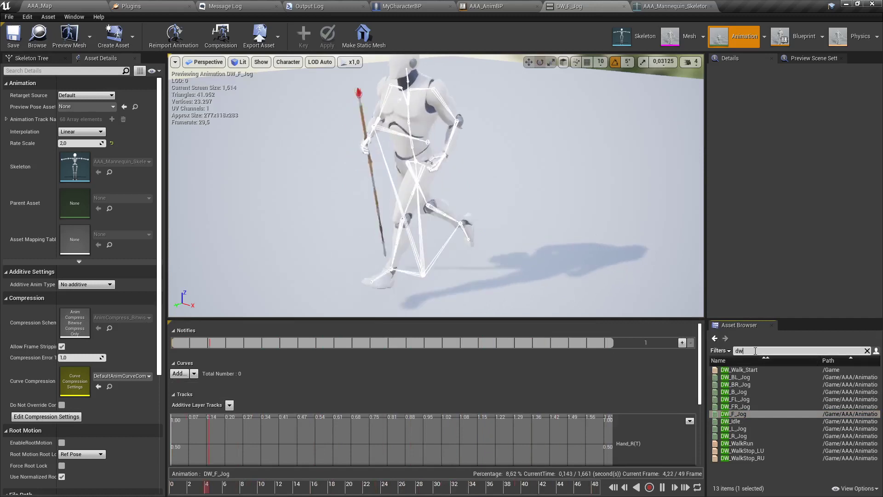
{"action": "key", "text": "BackSpace"}
{"action": "key", "text": "BackSpace"}
{"action": "type", "text": "magesta"}
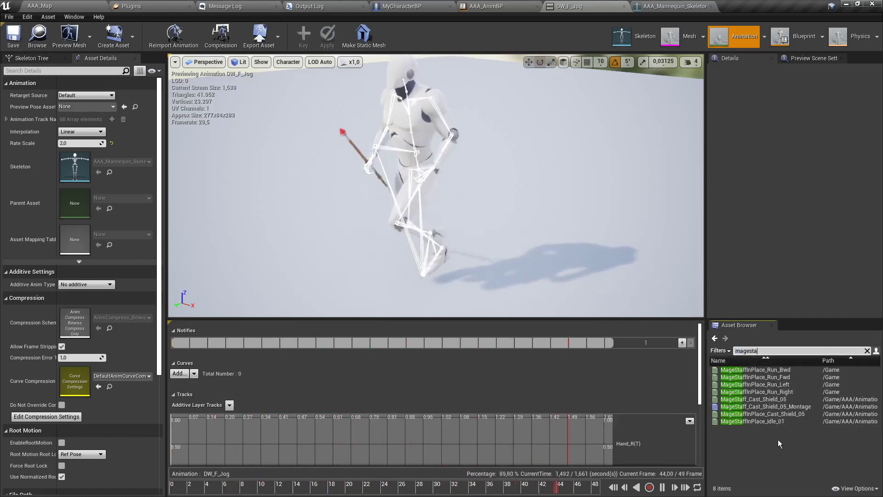
{"action": "left_click", "coordinate": [777, 378]}
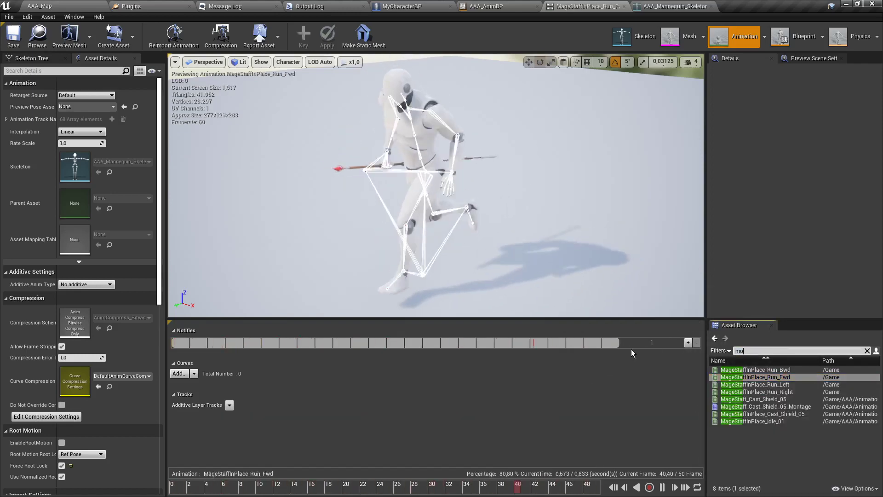
Try a 'shield' asset search, clear the filter, and switch to AAA_Mannequin_Skeleton.
{"action": "key", "text": "BackSpace"}
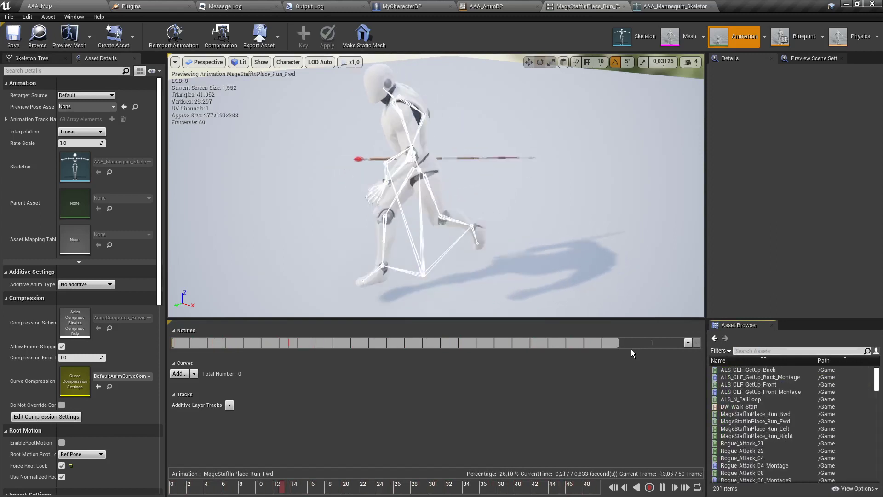
{"action": "type", "text": "s"}
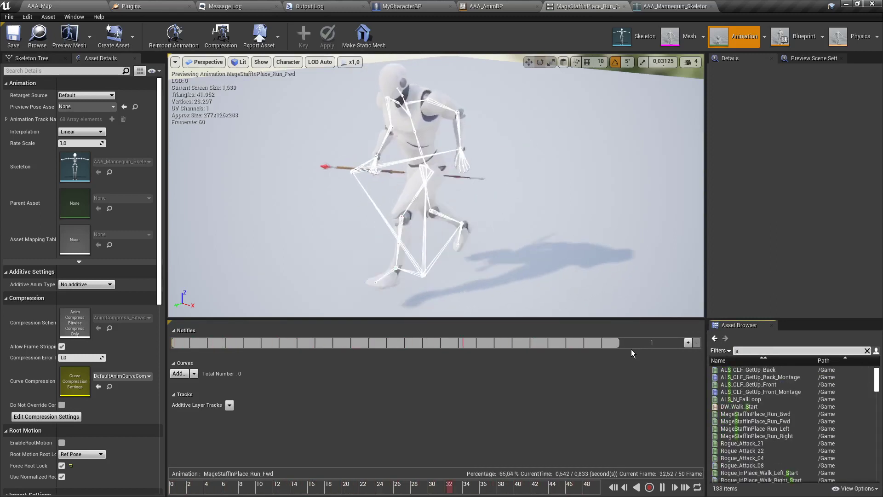
{"action": "type", "text": "hield"}
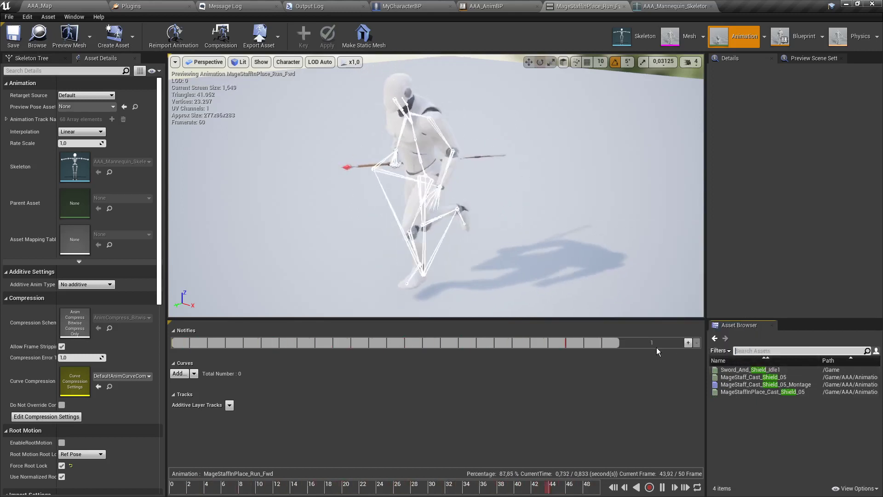
{"action": "key", "text": "BackSpace"}
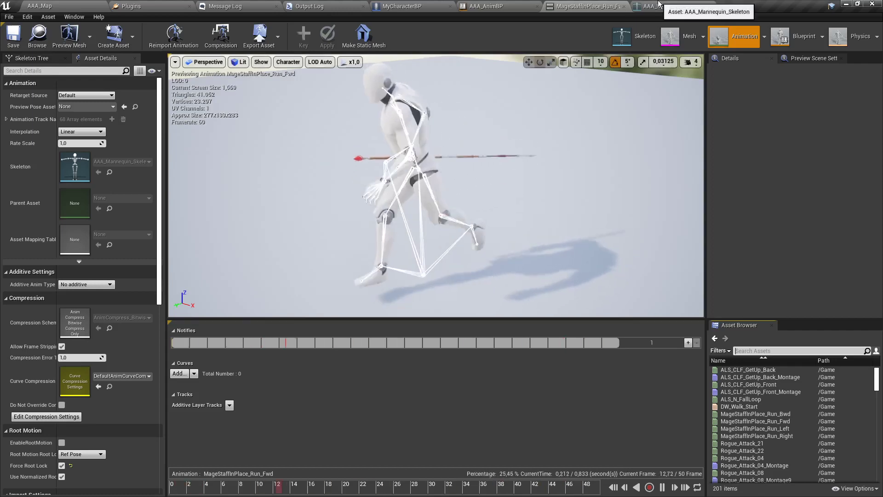
{"action": "left_click", "coordinate": [673, 5]}
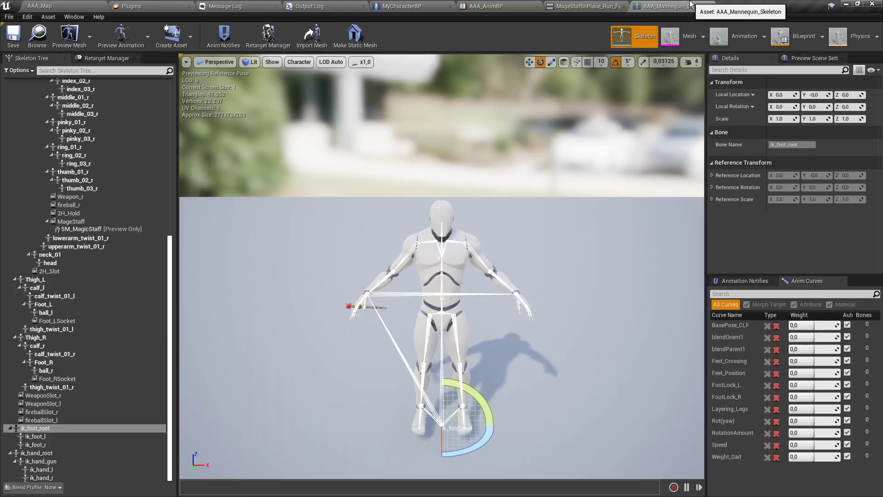
Go to the AAA_AnimBP AnimGraph and open its locomotion State Machine node.
{"action": "left_click", "coordinate": [512, 5]}
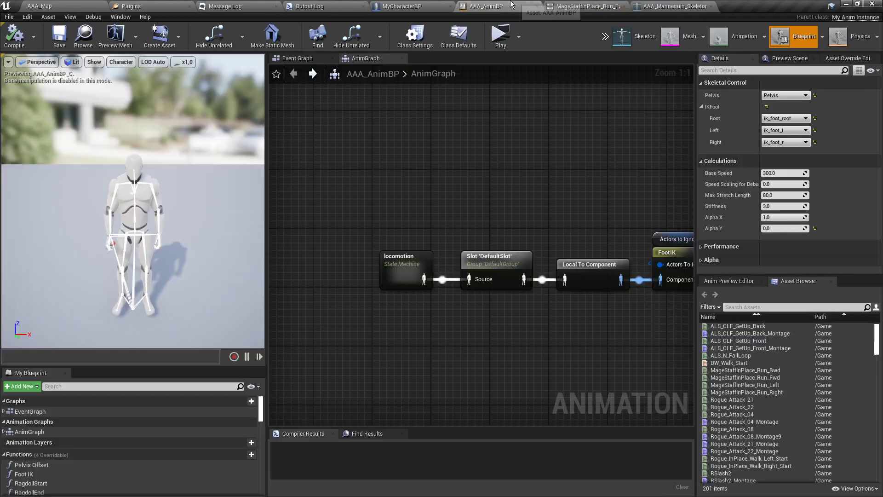
{"action": "double_click", "coordinate": [398, 272]}
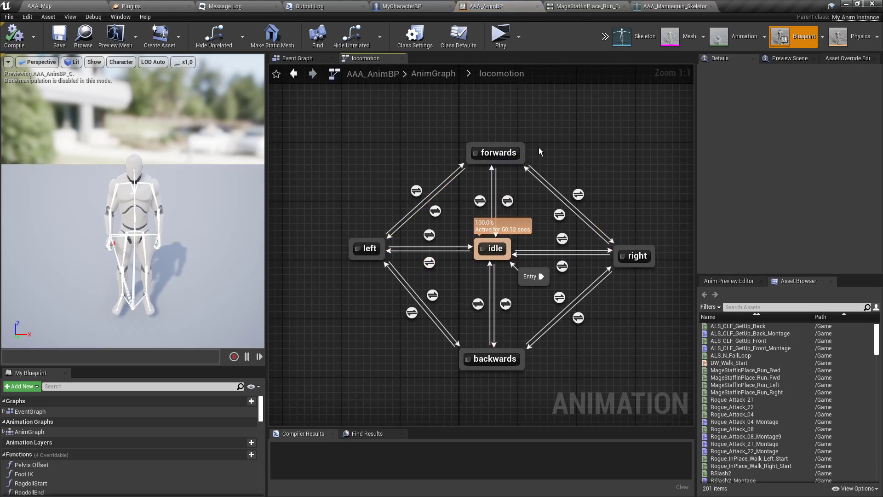
Open the forwards state, move the Sword_RunFwd and MageStaff play nodes aside, and select Play DW_F_Jog.
{"action": "double_click", "coordinate": [499, 156]}
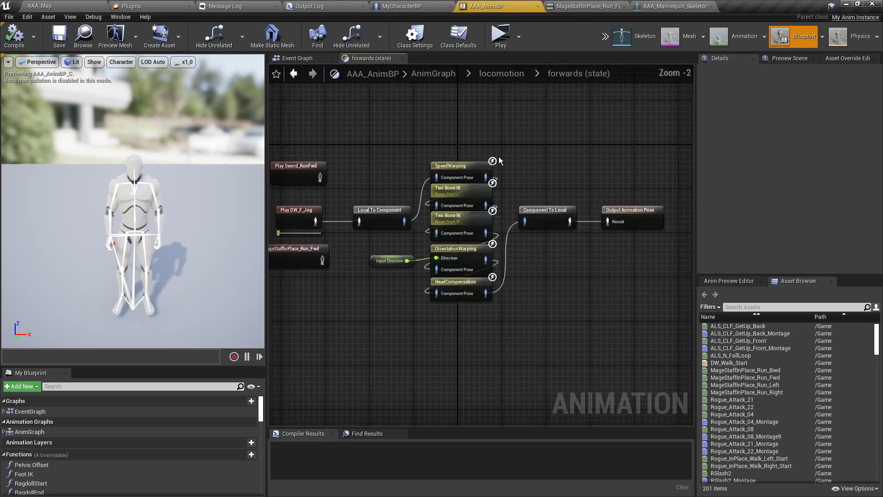
{"action": "left_click_drag", "start_coordinate": [361, 194], "coordinate": [338, 164]}
{"action": "left_click_drag", "start_coordinate": [333, 284], "coordinate": [300, 312]}
{"action": "left_click", "coordinate": [353, 249]}
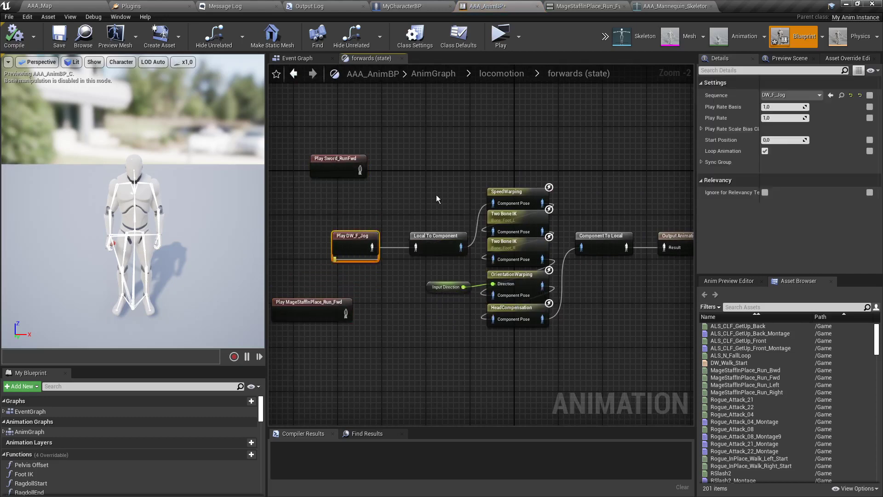
Review Details of the SpeedWarping, Two Bone IK, HeadCompensation and OrientationWarping nodes.
{"action": "right_click_drag", "start_coordinate": [440, 195], "coordinate": [367, 172]}
{"action": "left_click", "coordinate": [474, 137]}
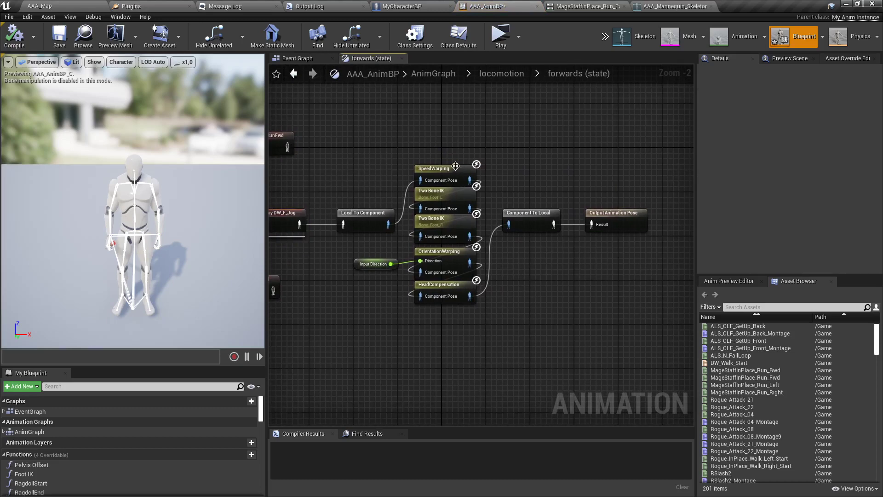
{"action": "left_click", "coordinate": [455, 168]}
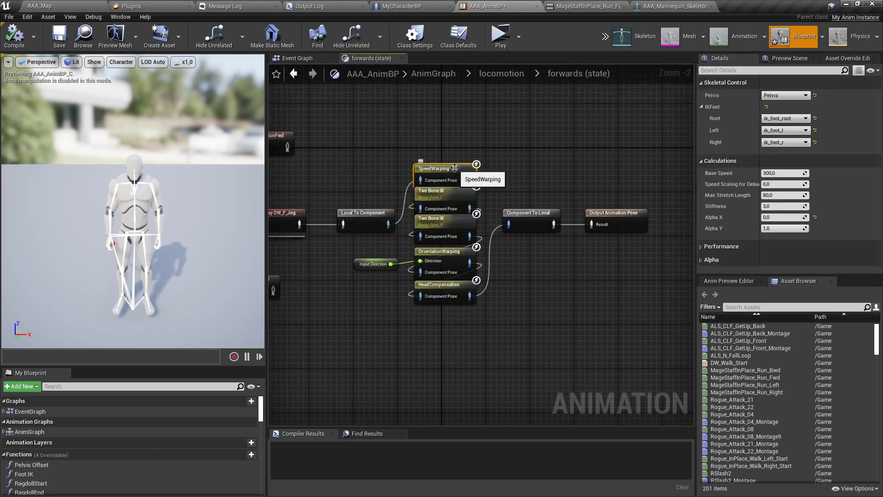
{"action": "left_click", "coordinate": [446, 220]}
{"action": "left_click", "coordinate": [449, 287]}
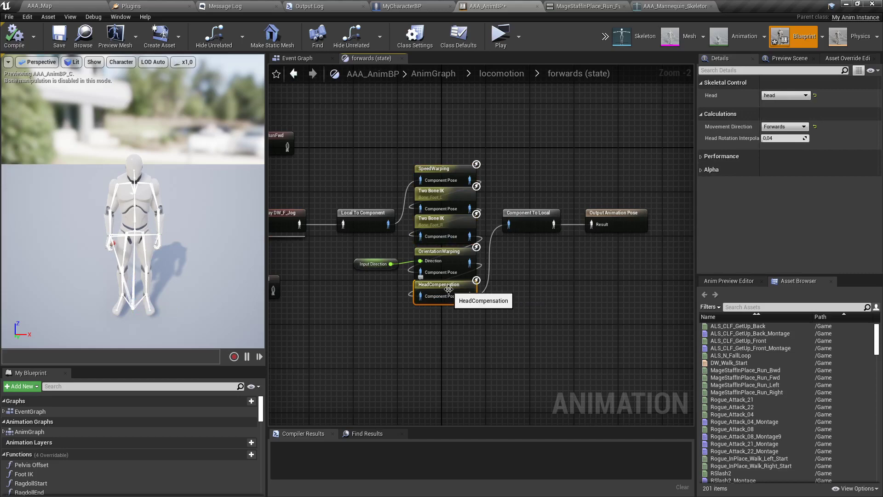
{"action": "left_click", "coordinate": [455, 168]}
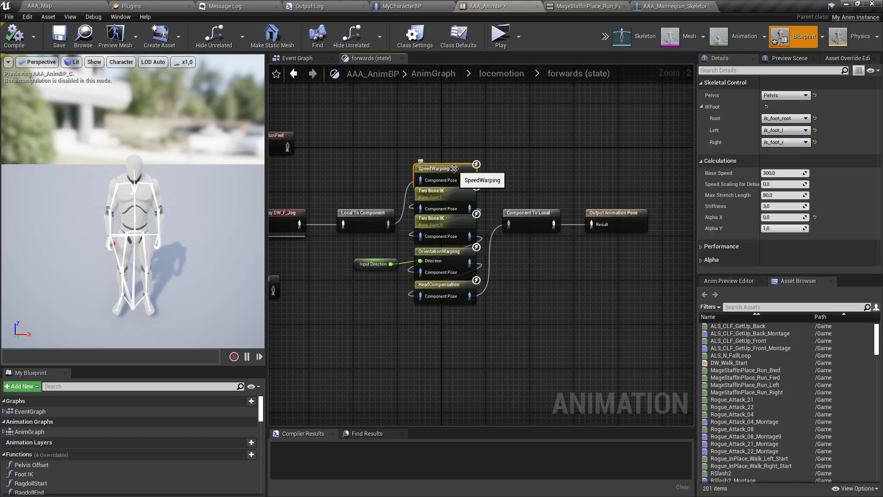
{"action": "left_click", "coordinate": [452, 252]}
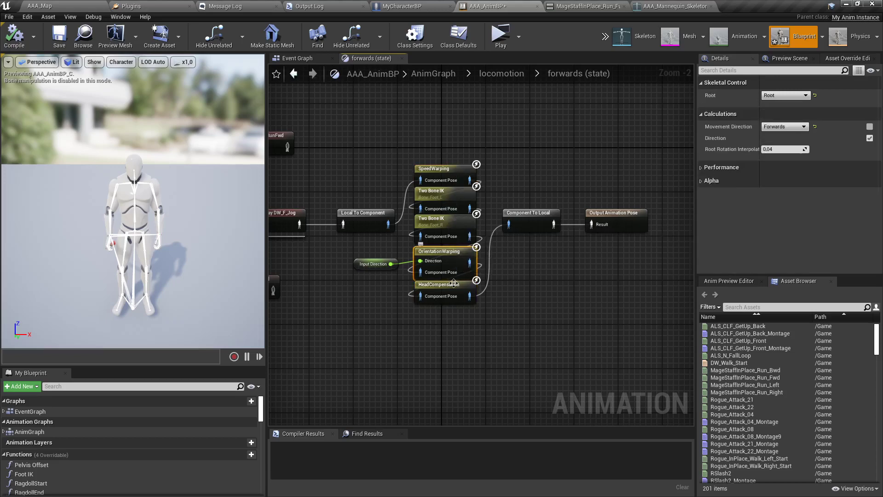